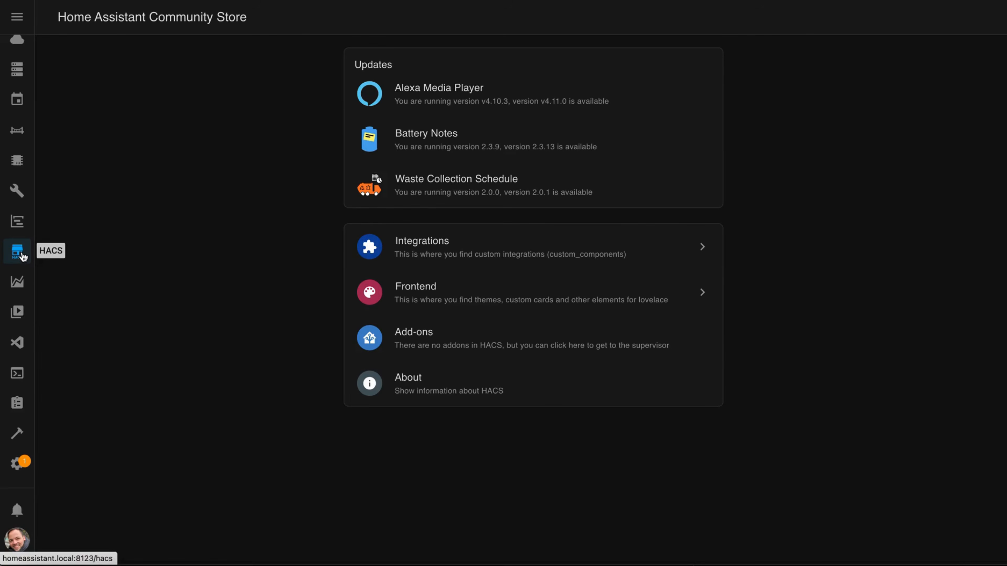
{"action": "left_click", "coordinate": [474, 249]}
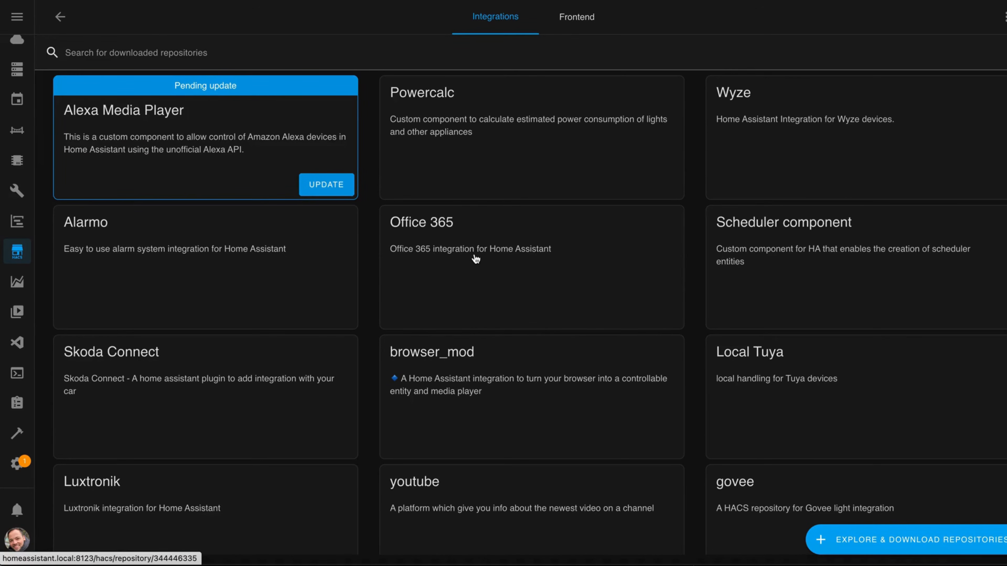
{"action": "left_click", "coordinate": [1003, 17]}
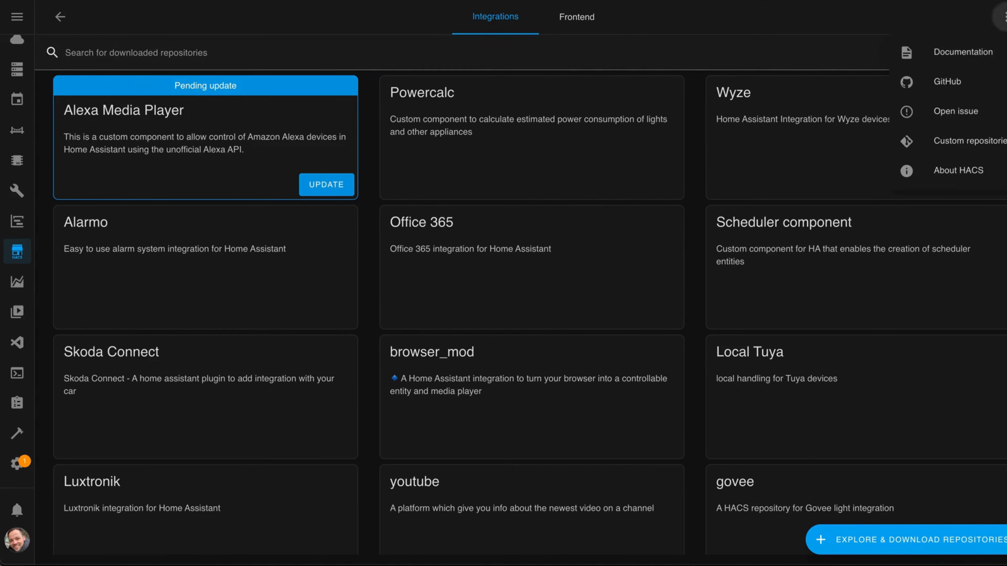
{"action": "left_click", "coordinate": [954, 143]}
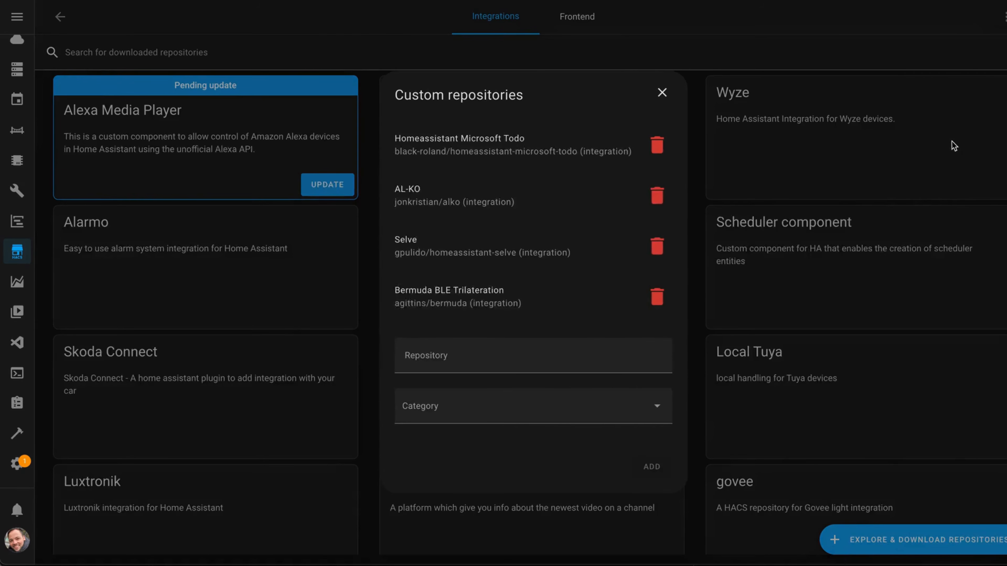
{"action": "left_click", "coordinate": [431, 363]}
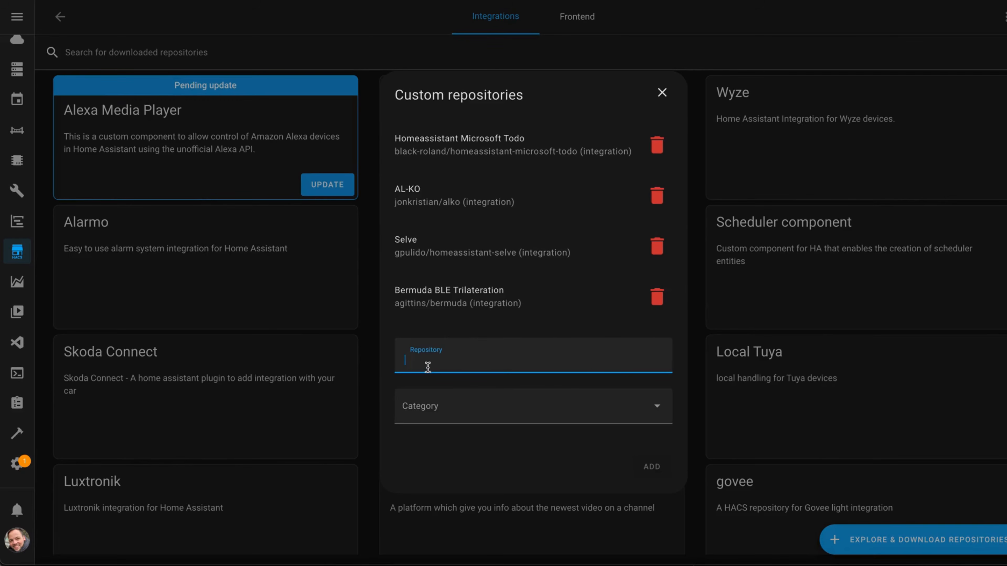
{"action": "type", "text": "https://github.com/the-smart-home-maker/hass_ollama_image_analysis"}
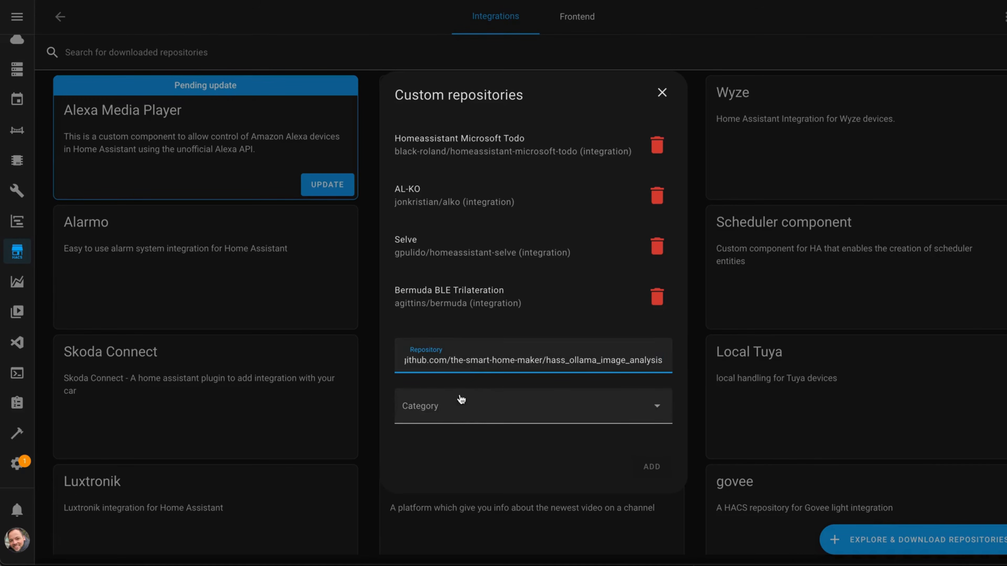
{"action": "left_click", "coordinate": [443, 408]}
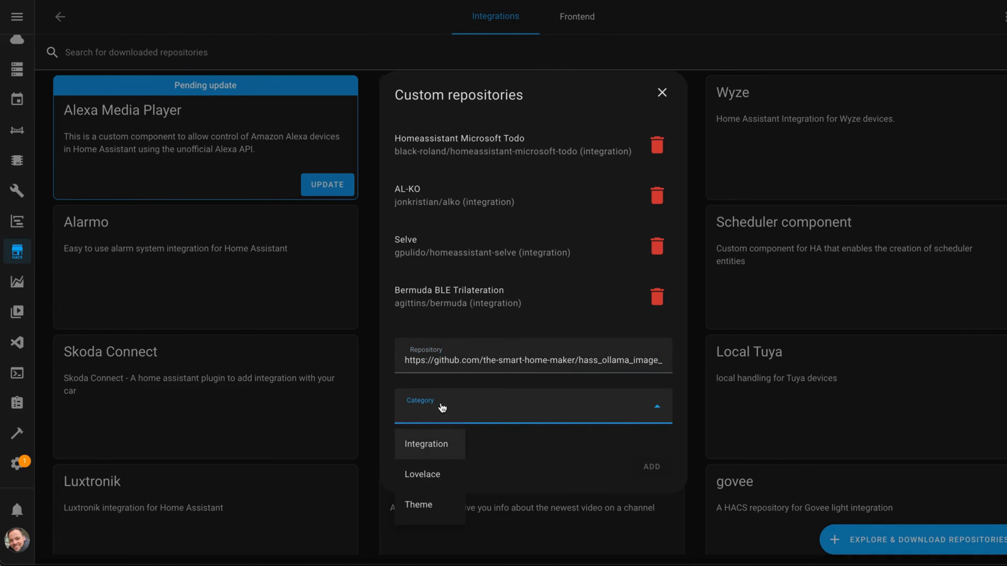
{"action": "left_click", "coordinate": [414, 446]}
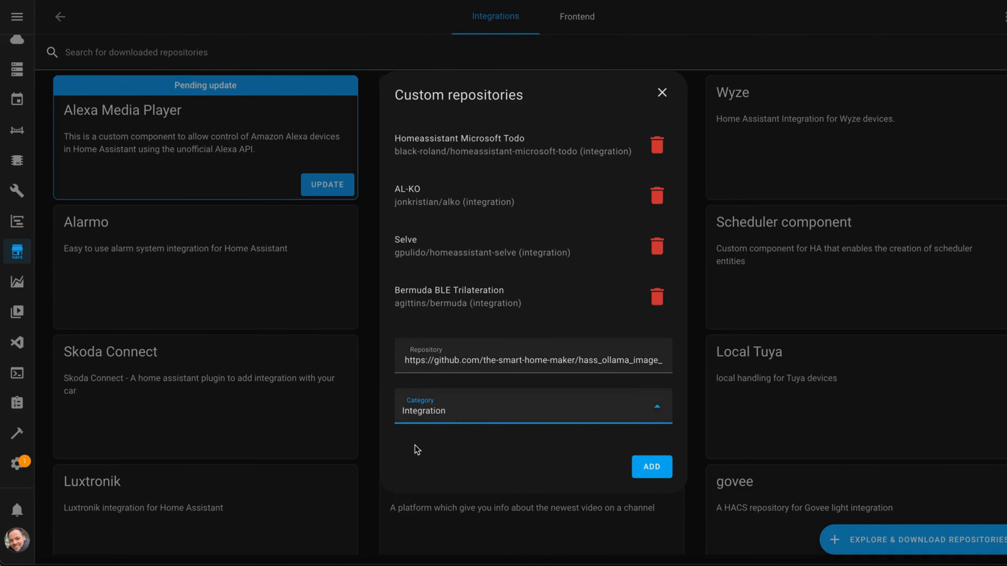
{"action": "left_click", "coordinate": [654, 472]}
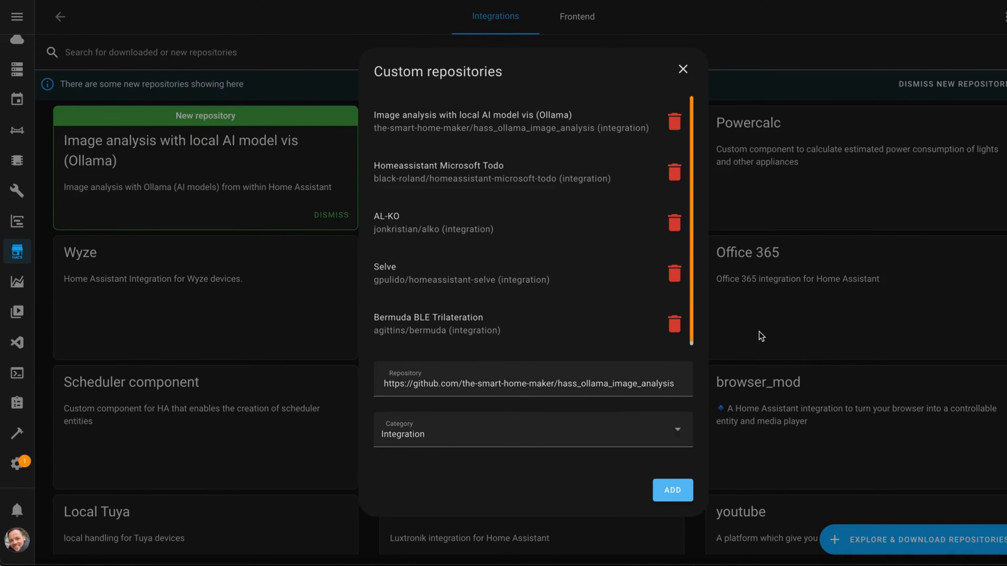
{"action": "left_click", "coordinate": [683, 69]}
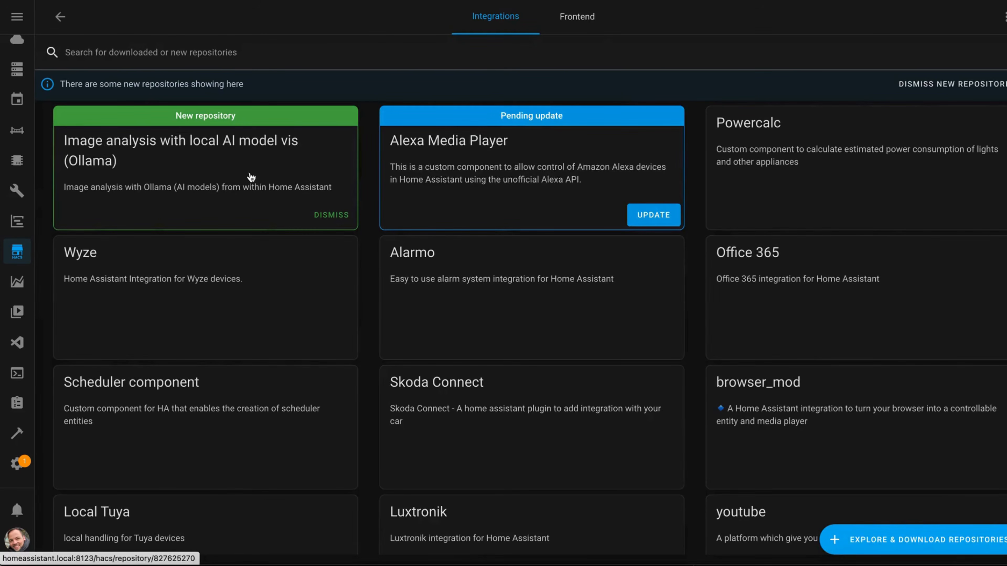
- Download the new "Image analysis with local AI model vis (Ollama)" repository from its HACS page and return from that page
{"action": "left_click", "coordinate": [119, 141]}
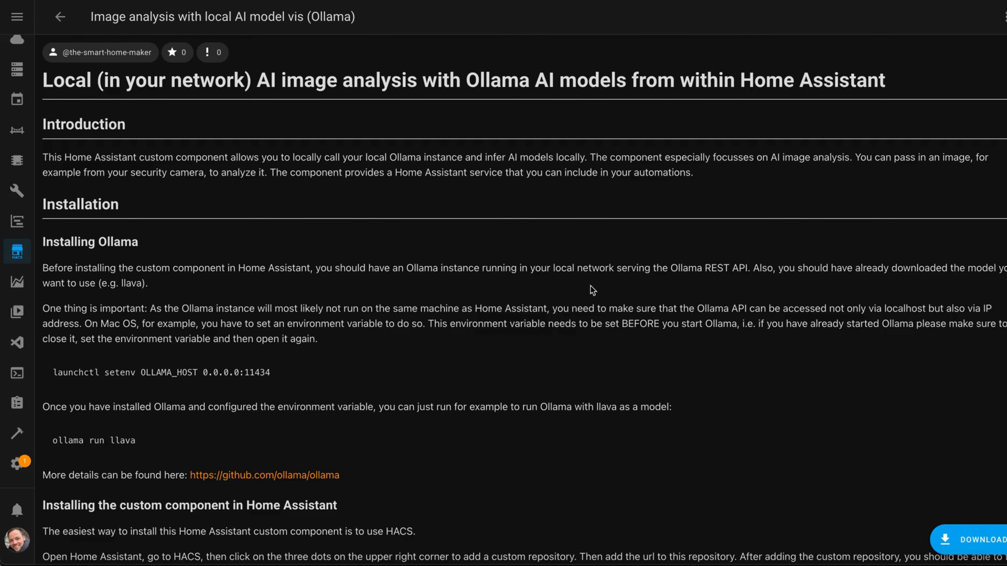
{"action": "left_click", "coordinate": [975, 540]}
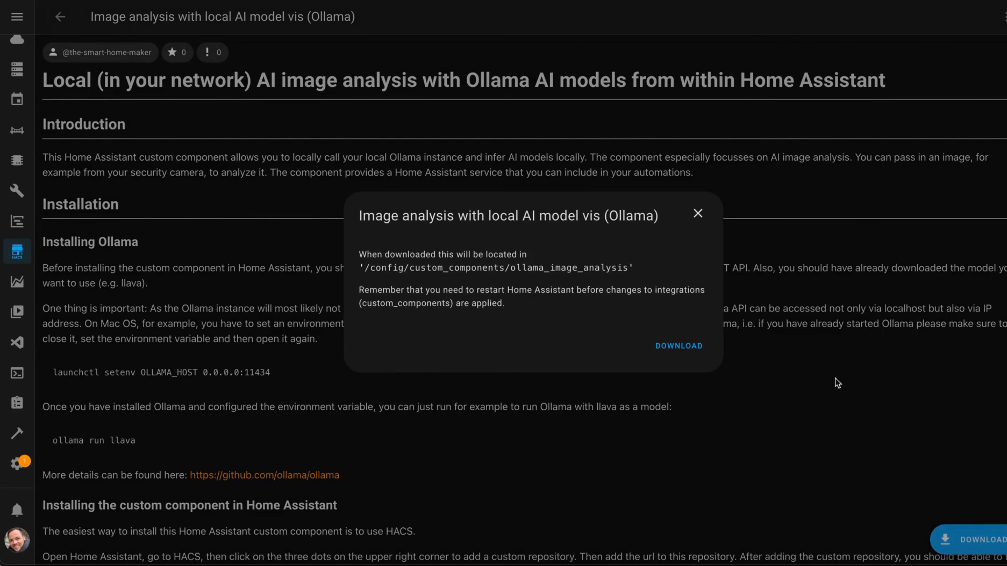
{"action": "left_click", "coordinate": [678, 347]}
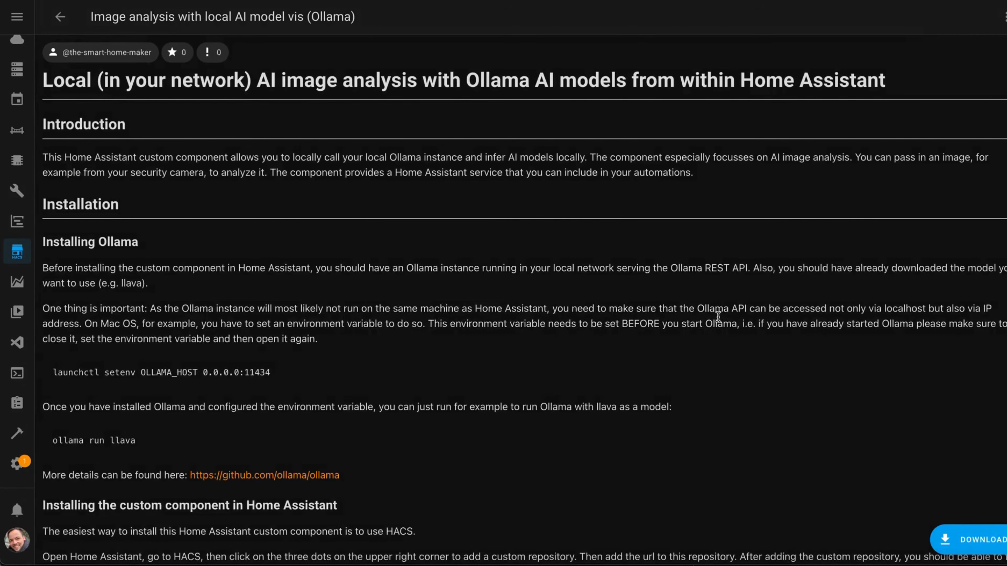
{"action": "left_click", "coordinate": [61, 18]}
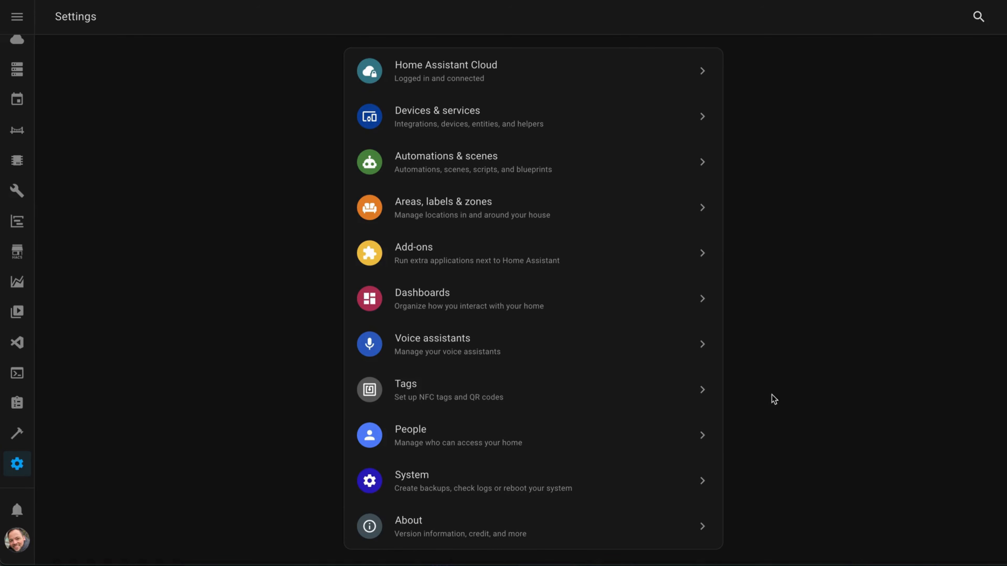
- Start adding the "Ollama (local AI models) image analysis" integration in Devices & services, searching the brands for ollama
{"action": "left_click", "coordinate": [503, 115]}
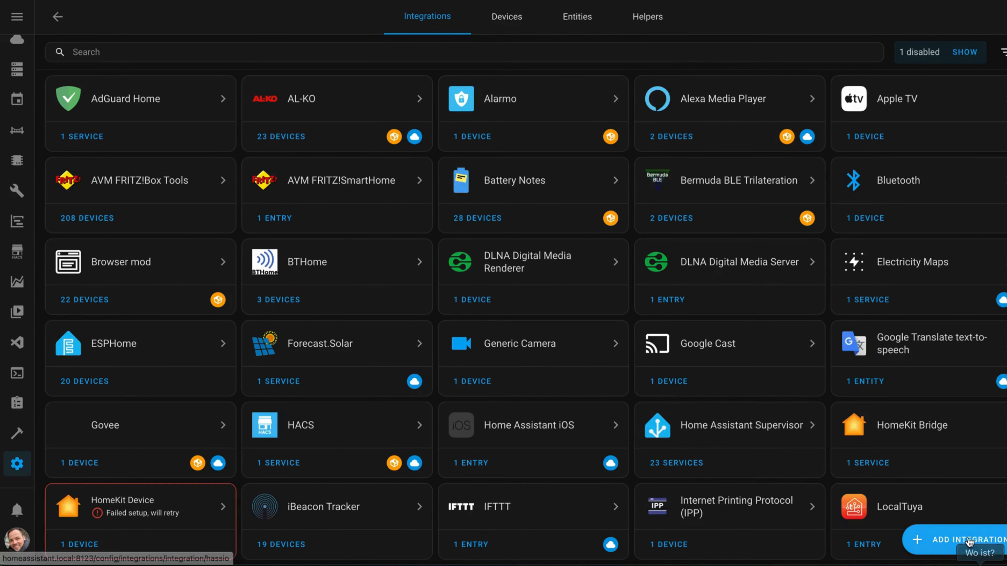
{"action": "left_click", "coordinate": [964, 540]}
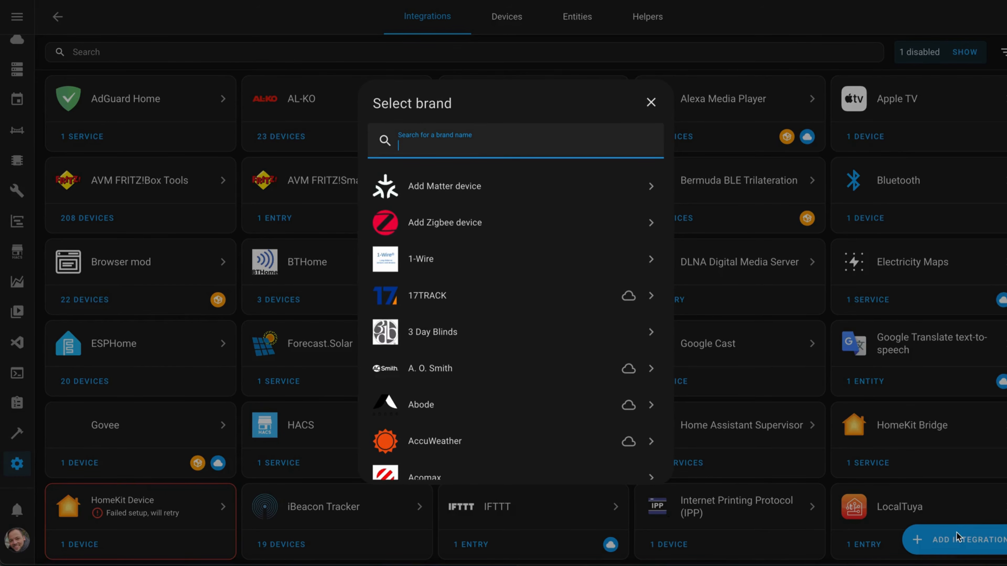
{"action": "type", "text": "ollama"}
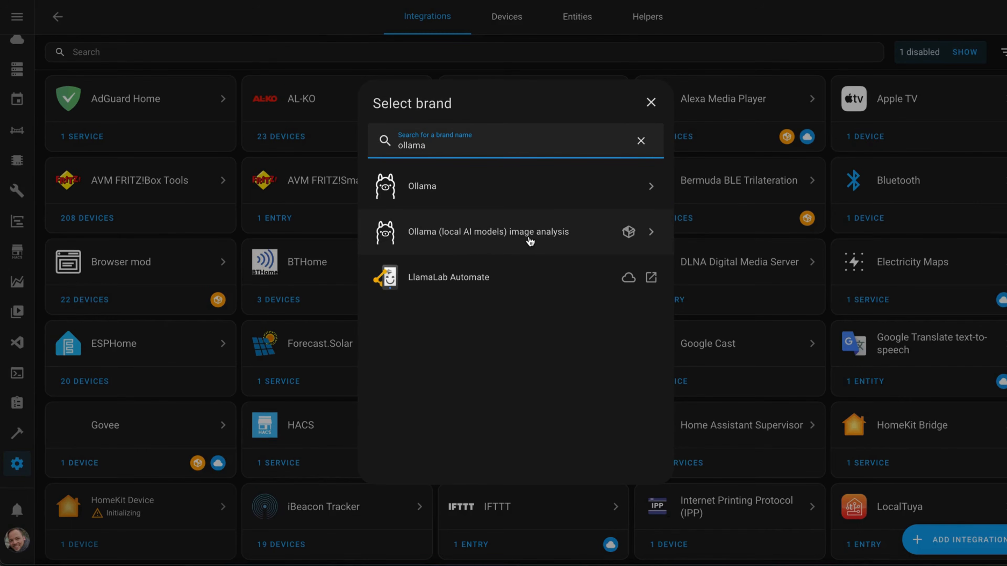
{"action": "left_click", "coordinate": [496, 235]}
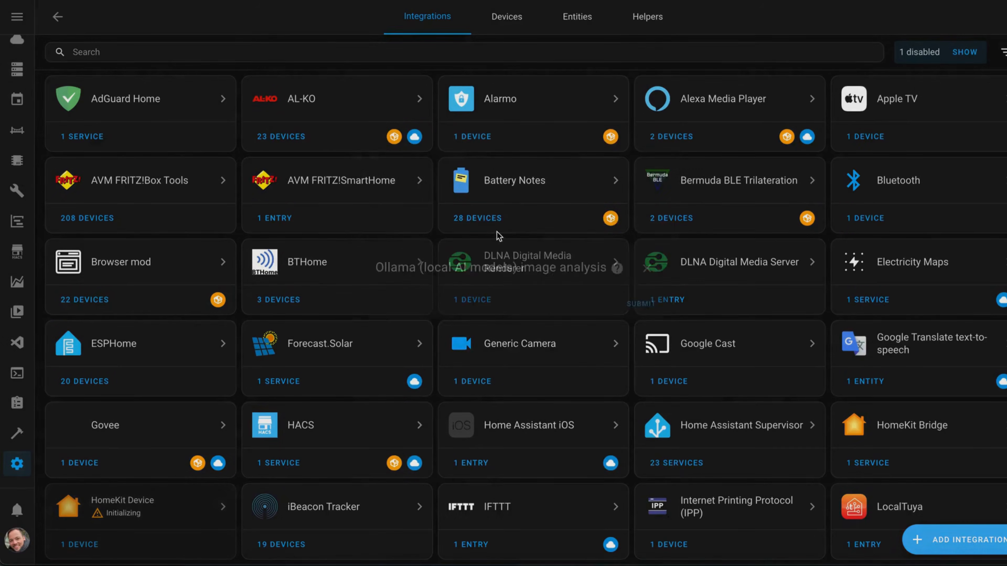
{"action": "left_click", "coordinate": [468, 281]}
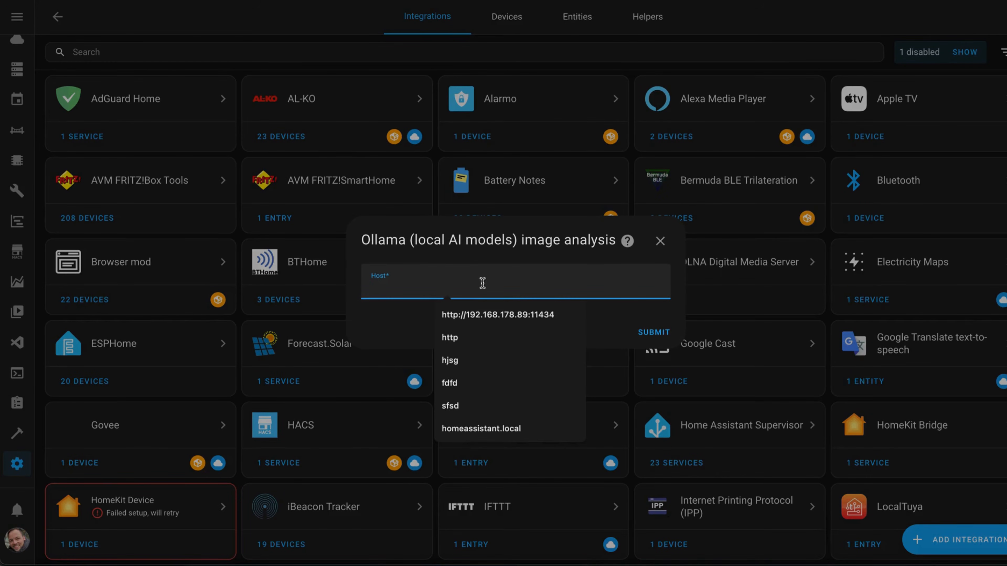
{"action": "left_click", "coordinate": [470, 317]}
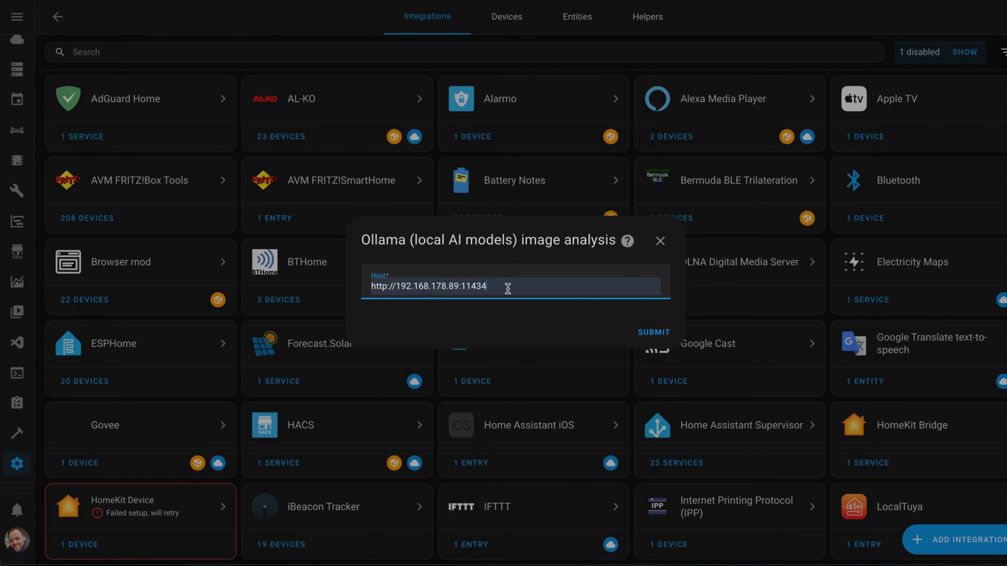
{"action": "left_click", "coordinate": [666, 337]}
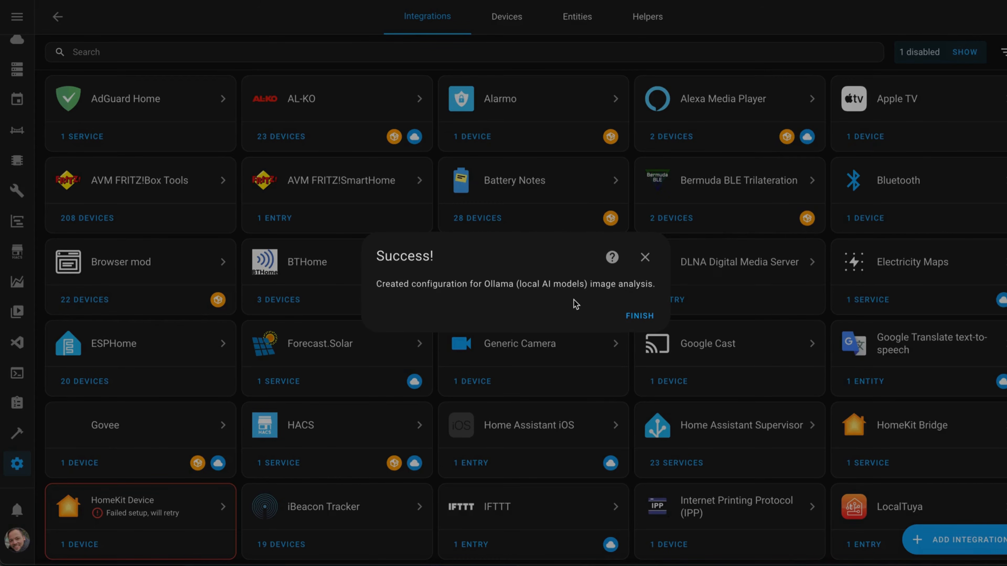
{"action": "left_click", "coordinate": [631, 317]}
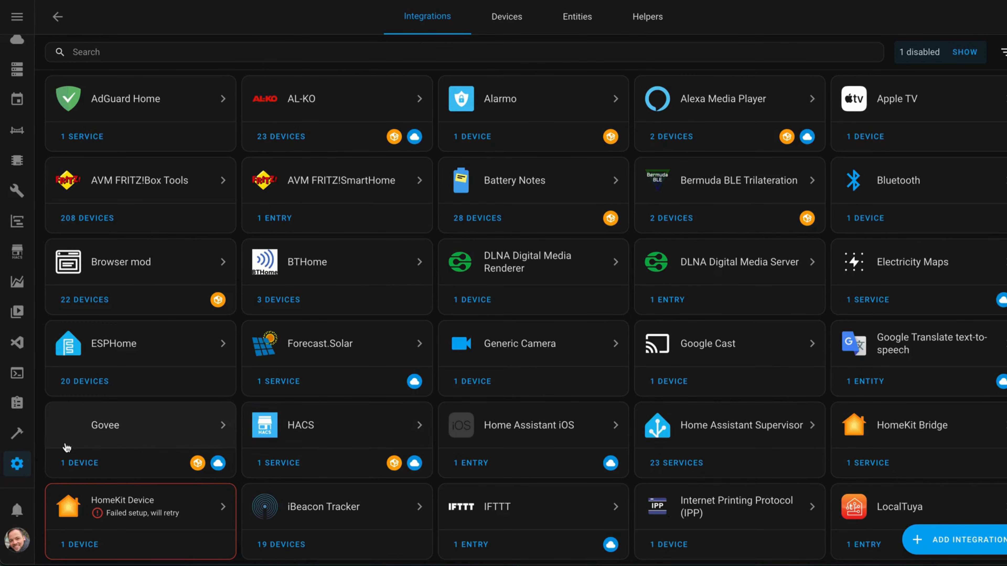
- Select the service "Analyze camera image with local AI based upon Ollama" in the developer tools in place of the current service
{"action": "left_click", "coordinate": [24, 439]}
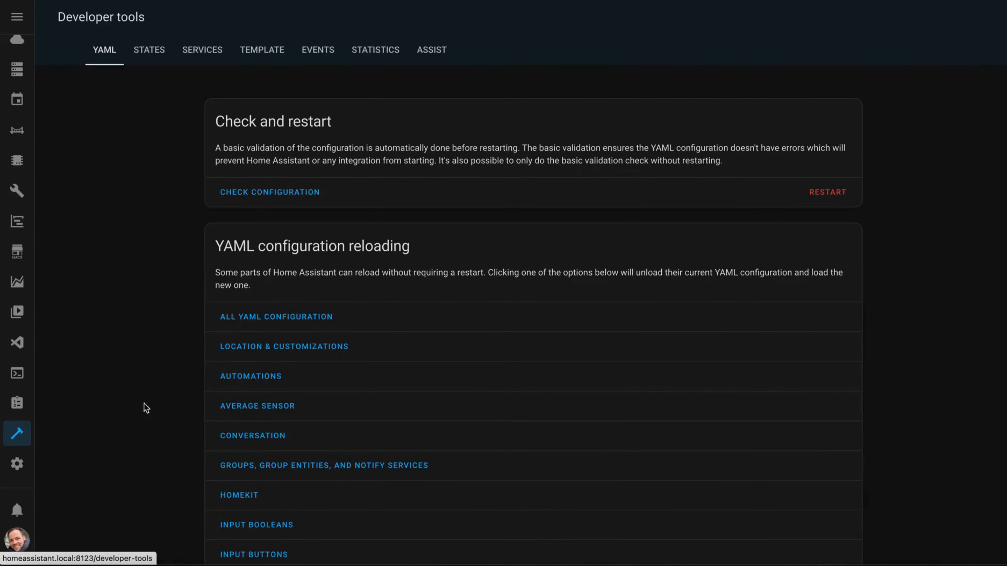
{"action": "left_click", "coordinate": [199, 51]}
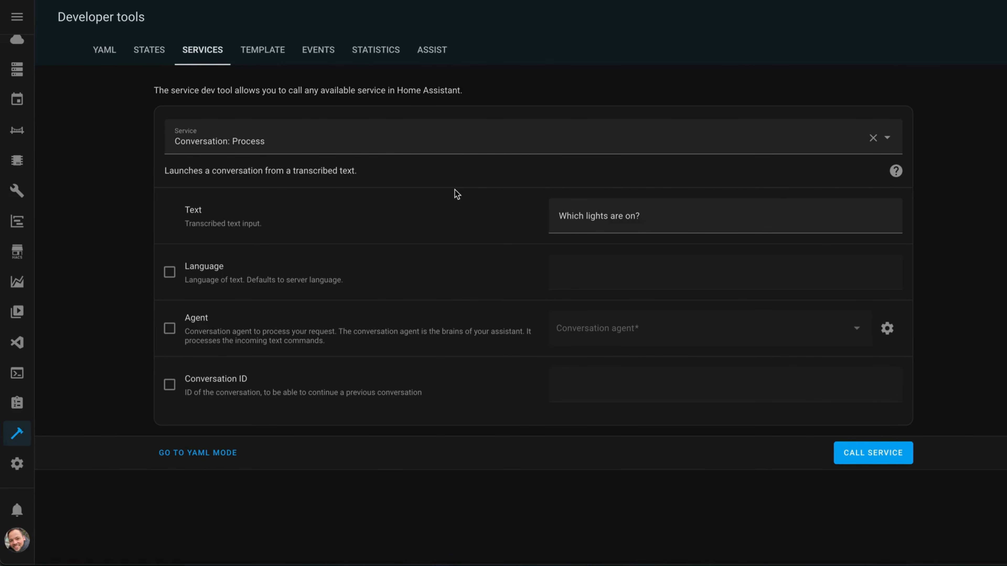
{"action": "left_click", "coordinate": [874, 137]}
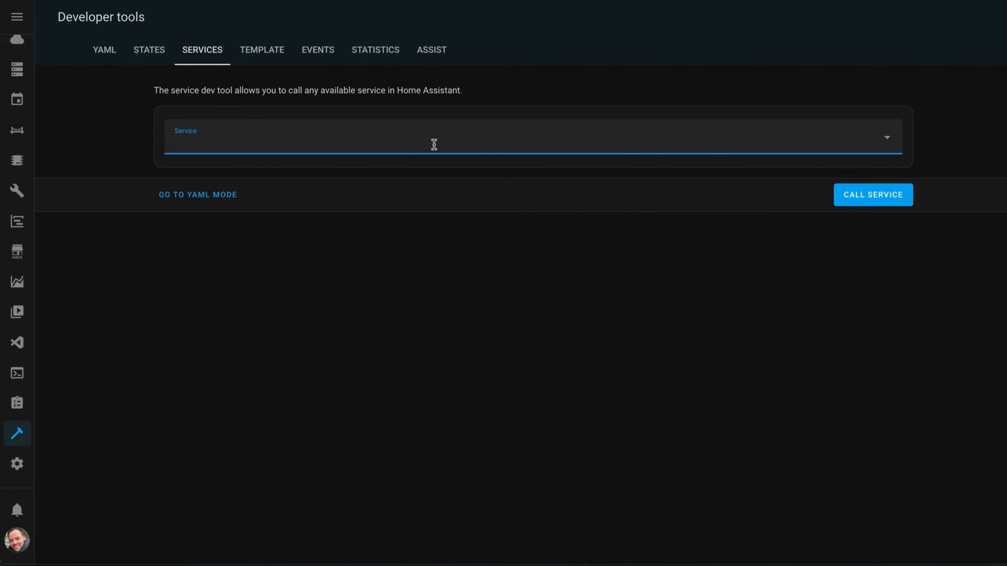
{"action": "type", "text": "ollama"}
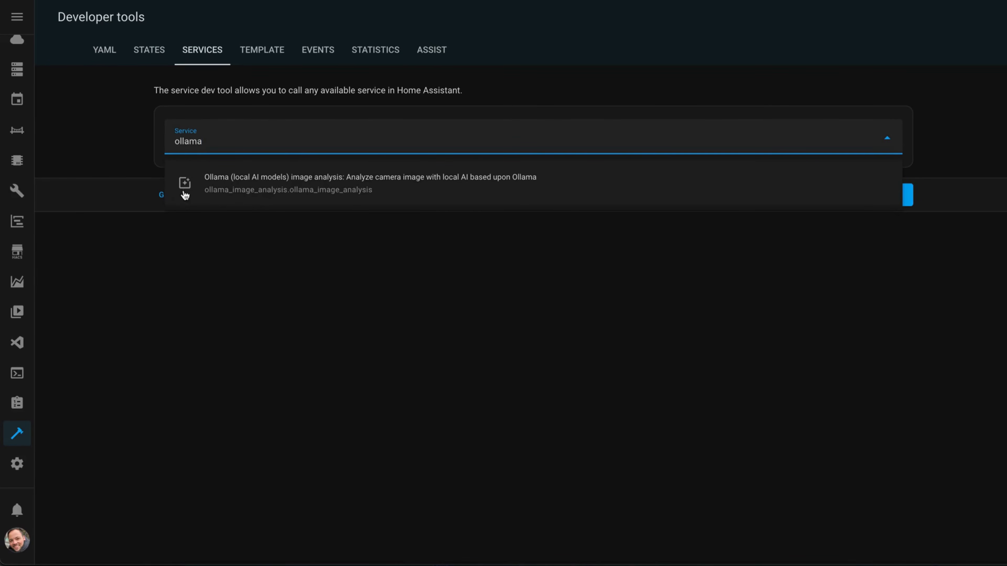
{"action": "left_click", "coordinate": [359, 187]}
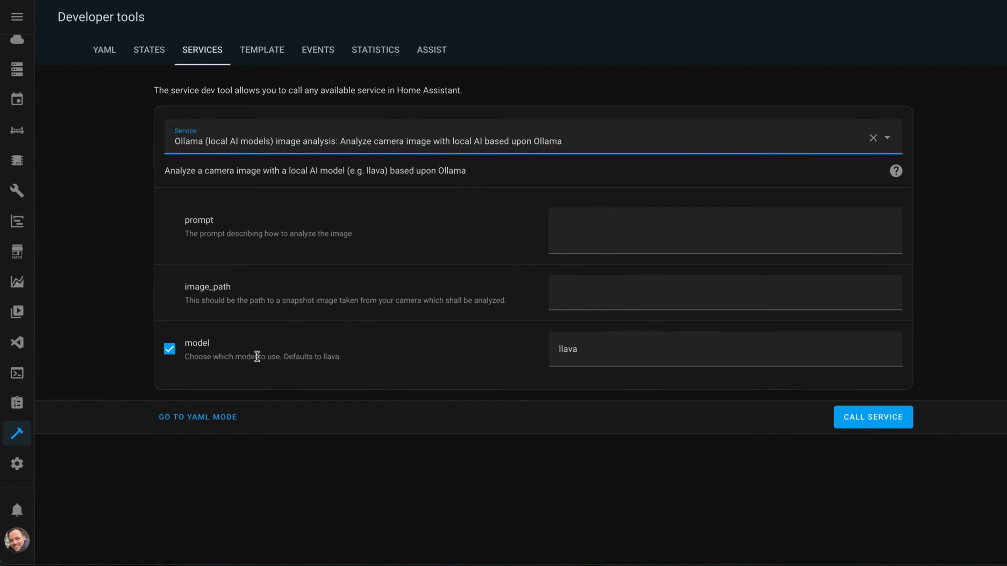
- Enter the prompt "What do you see in the image" for the image analysis service
{"action": "left_click", "coordinate": [588, 228]}
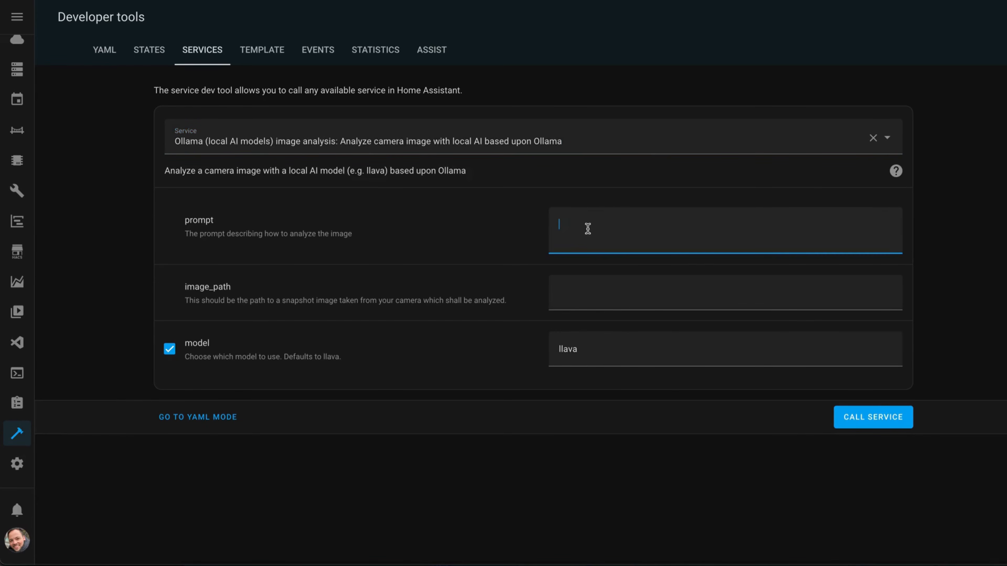
{"action": "type", "text": "What do you see"}
{"action": "type", "text": " ti"}
{"action": "type", "text": "in the image"}
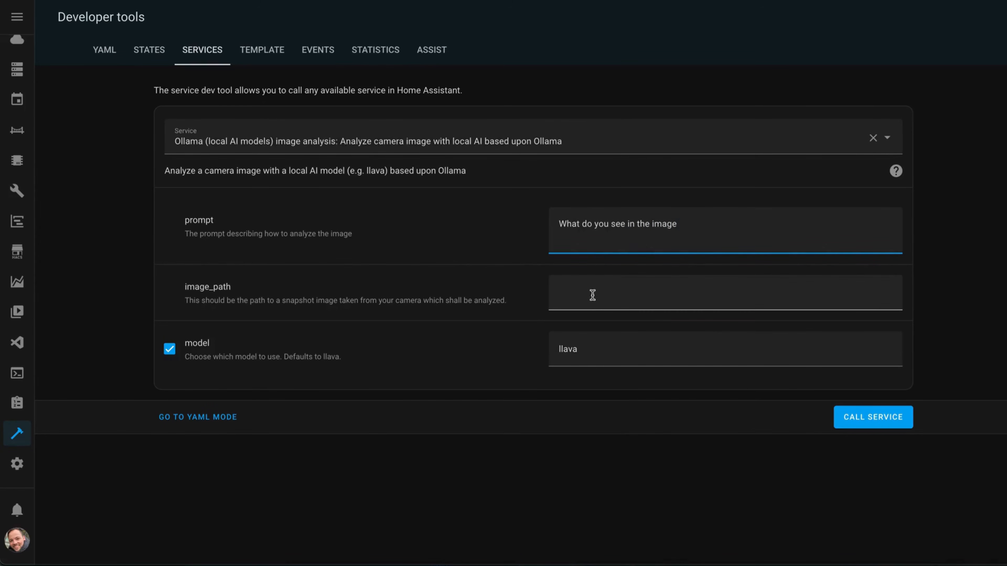
- Set the image_path to /share/camera_images/test.jpg and call the service with the llava model
{"action": "left_click", "coordinate": [592, 286]}
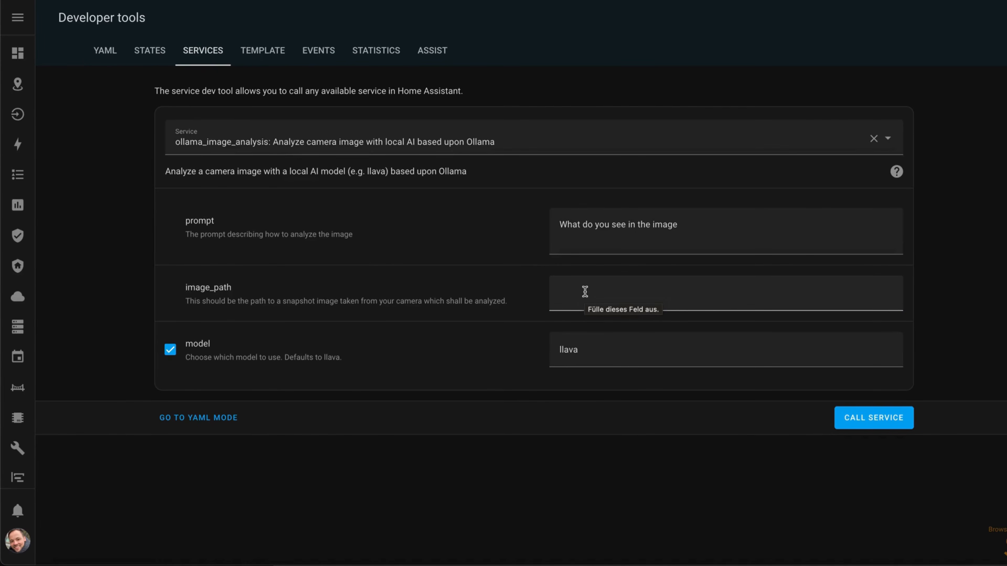
{"action": "left_click", "coordinate": [584, 291]}
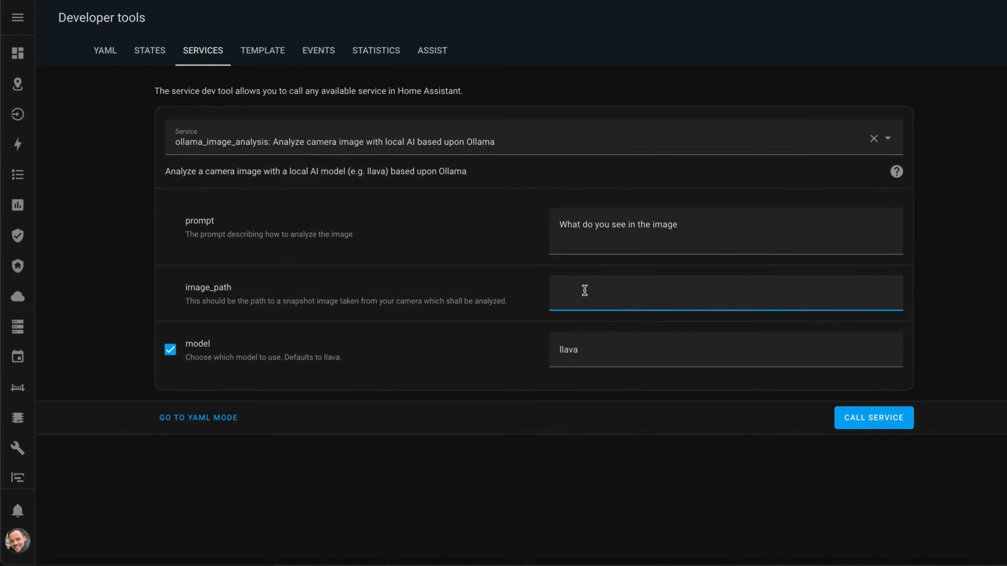
{"action": "type", "text": "/share/camera_images/test.jpg"}
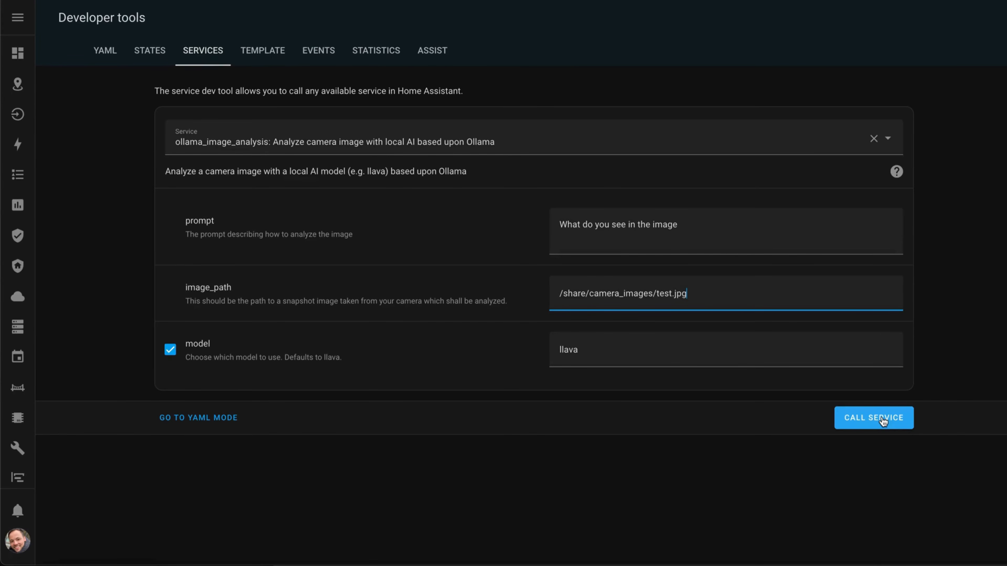
{"action": "left_click", "coordinate": [882, 420]}
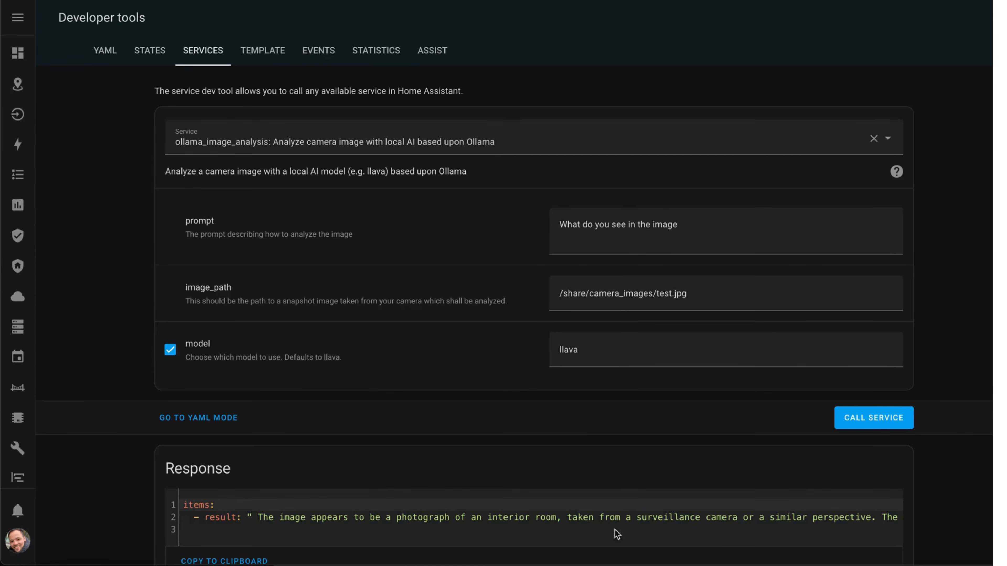
- Read through the analysis result text in the service response, including the part running beyond the visible line
{"action": "scroll", "coordinate": [302, 503], "scroll_direction": "down", "scroll_amount": 1}
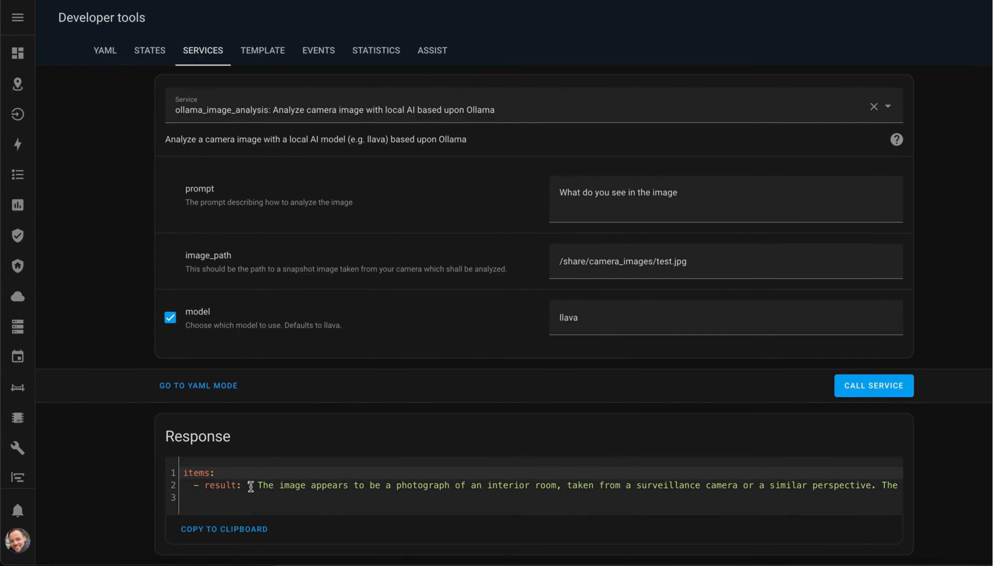
{"action": "left_click", "coordinate": [336, 502]}
{"action": "left_click", "coordinate": [351, 487]}
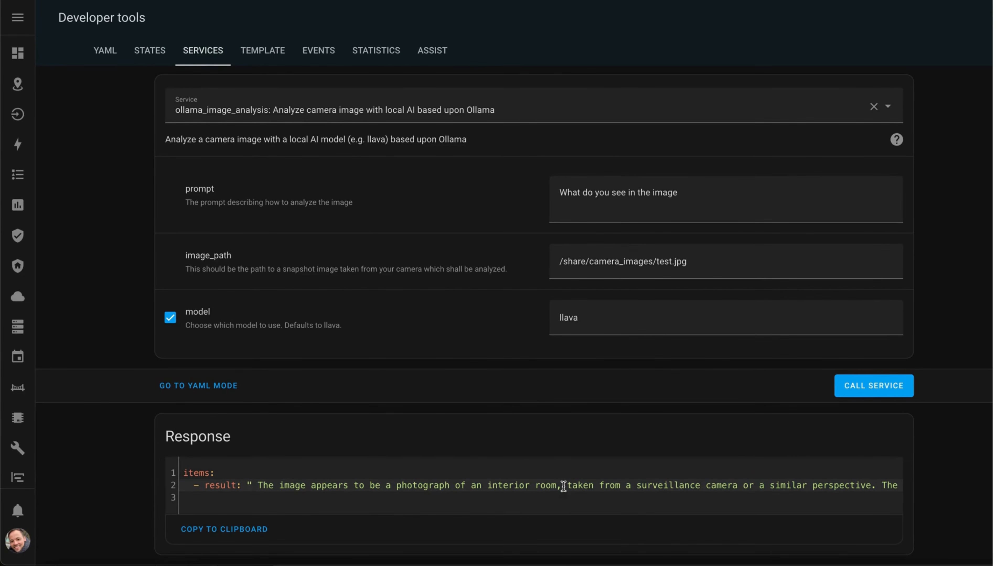
{"action": "left_click_drag", "start_coordinate": [571, 487], "coordinate": [908, 485]}
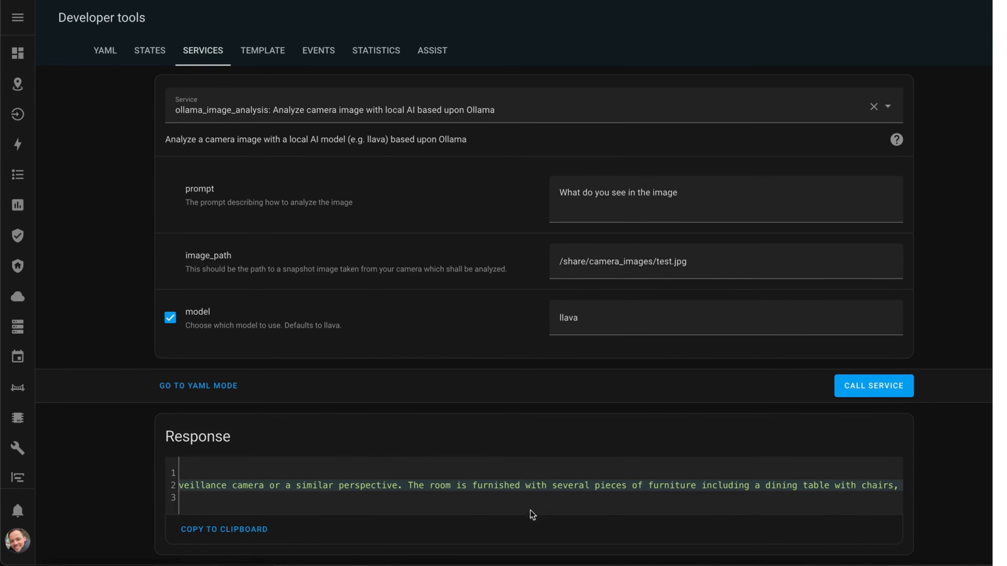
- Continue reading the service response further along its line, through the description of the room's furniture and decorations
{"action": "scroll", "coordinate": [633, 504], "scroll_direction": "right", "scroll_amount": 5}
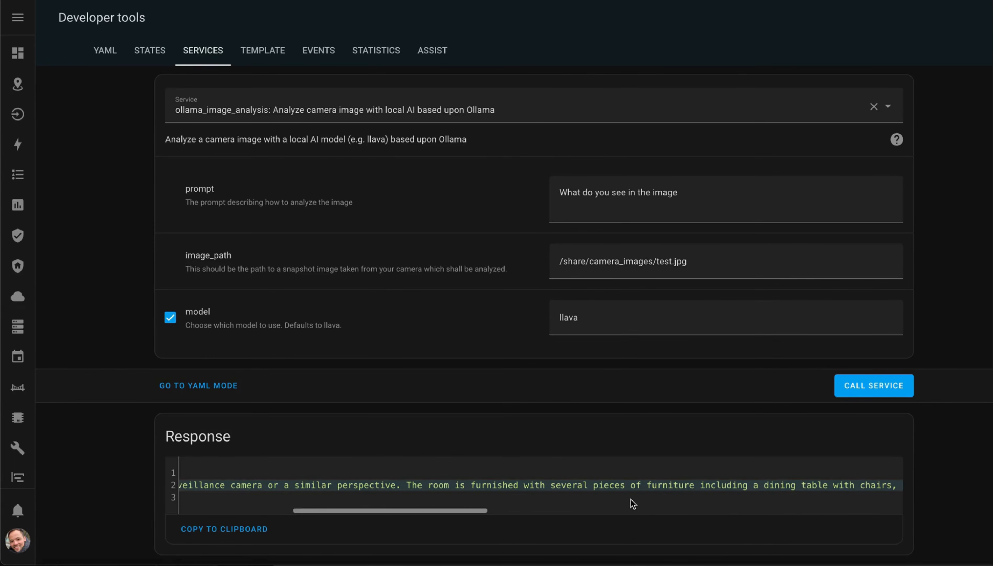
{"action": "scroll", "coordinate": [632, 504], "scroll_direction": "right", "scroll_amount": 5}
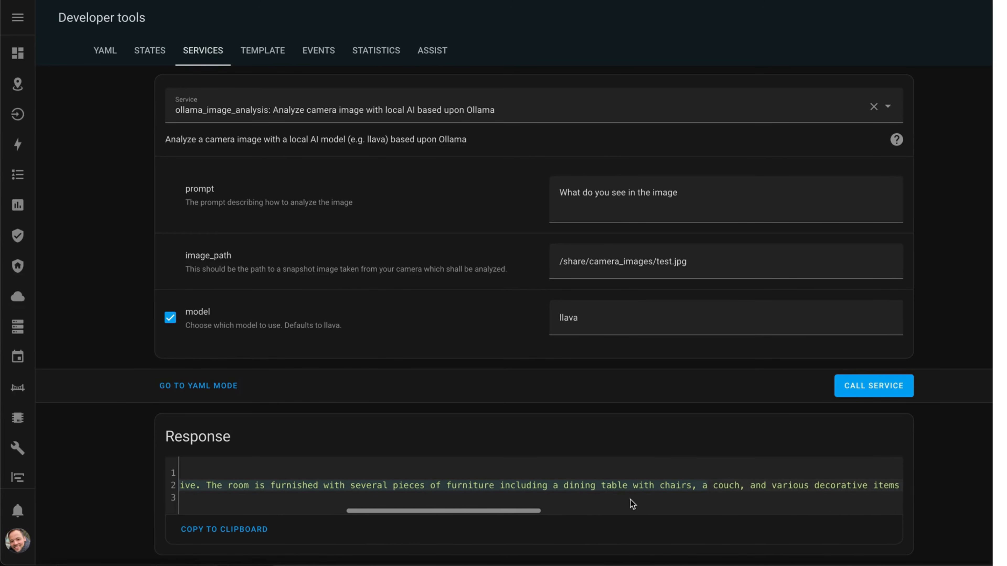
{"action": "scroll", "coordinate": [632, 504], "scroll_direction": "right", "scroll_amount": 5}
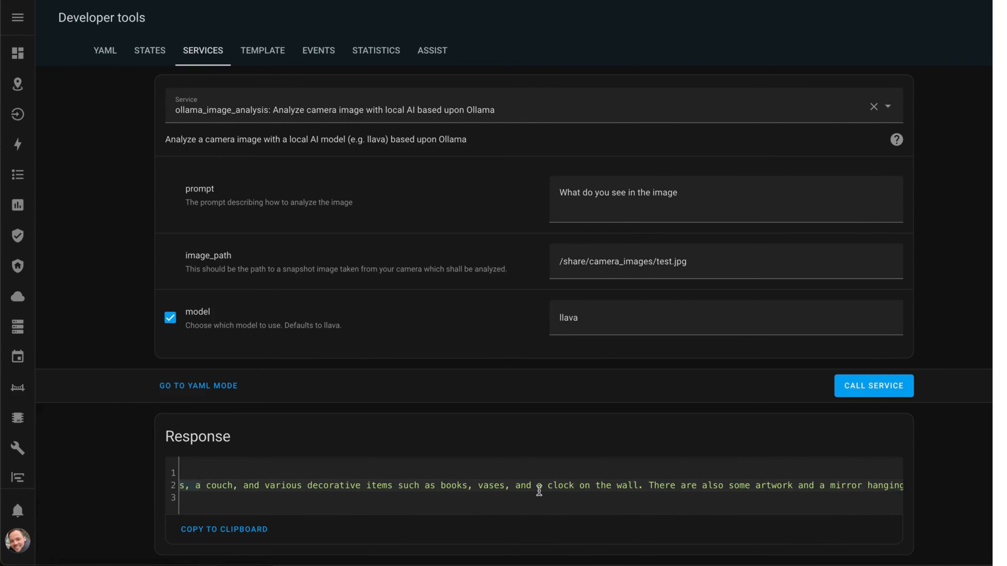
{"action": "scroll", "coordinate": [662, 488], "scroll_direction": "right", "scroll_amount": 5}
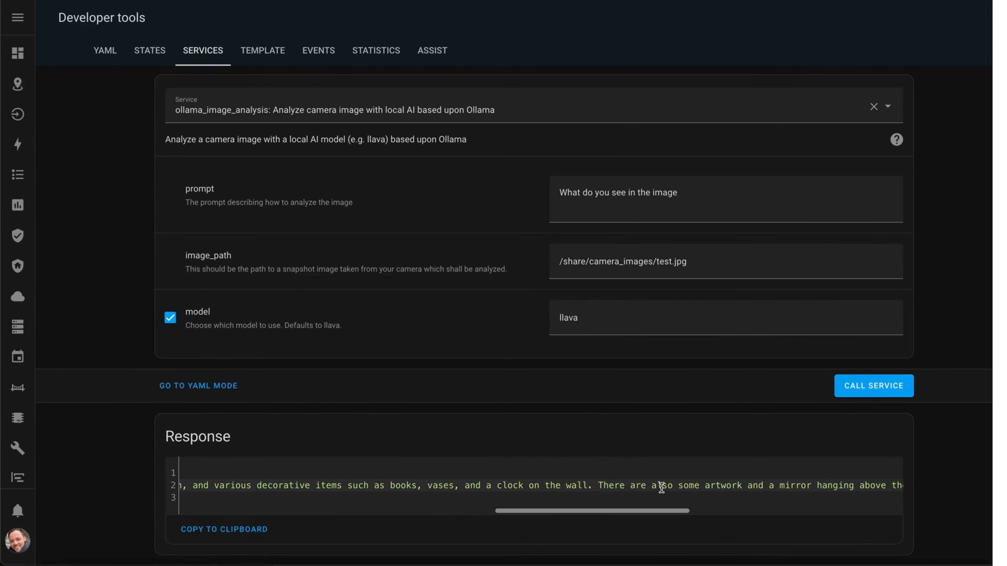
{"action": "scroll", "coordinate": [661, 488], "scroll_direction": "right", "scroll_amount": 1}
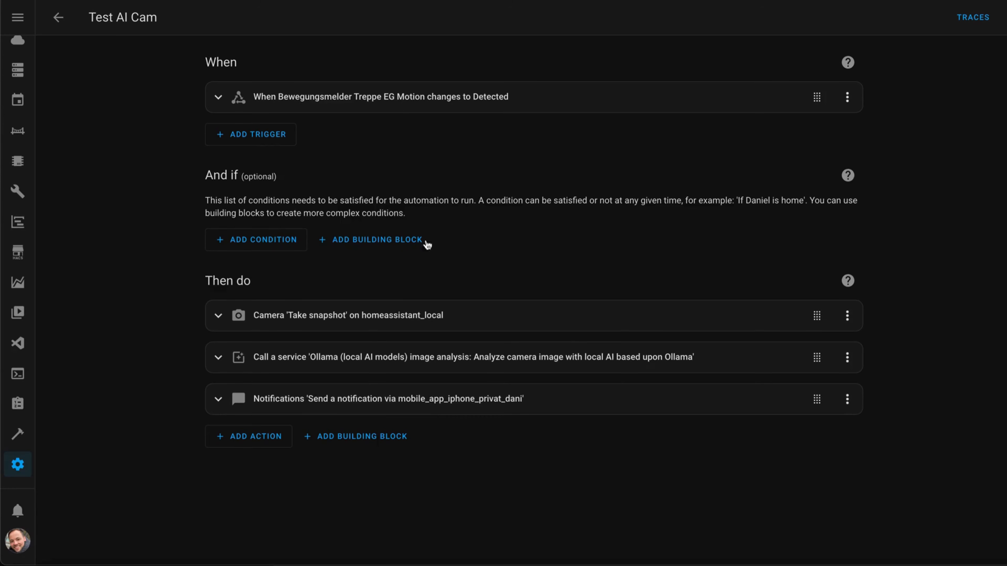
- Expand the camera snapshot, Ollama image analysis and notification actions of the Test AI Cam automation and review their settings
{"action": "left_click", "coordinate": [326, 319]}
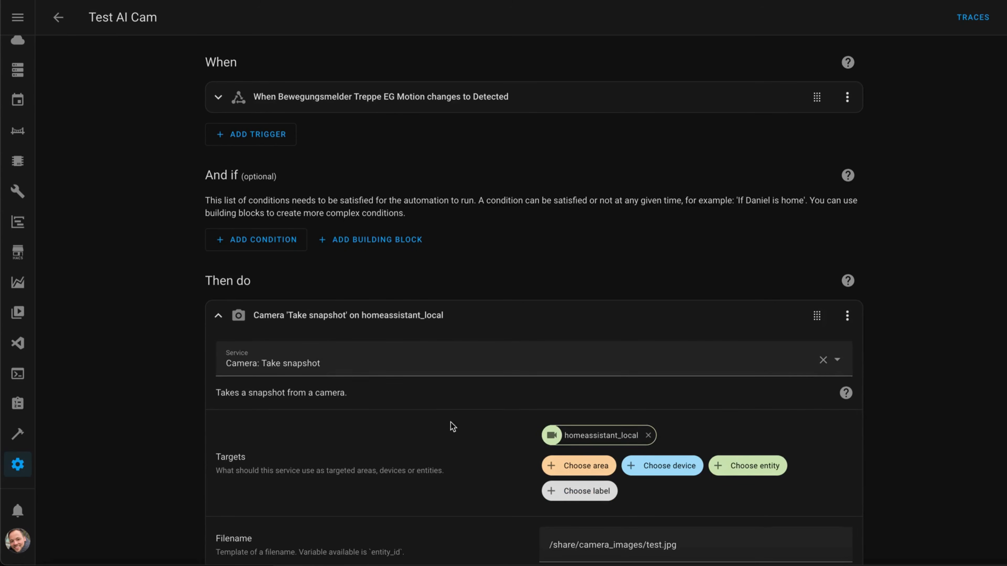
{"action": "scroll", "coordinate": [477, 429], "scroll_direction": "down", "scroll_amount": 2}
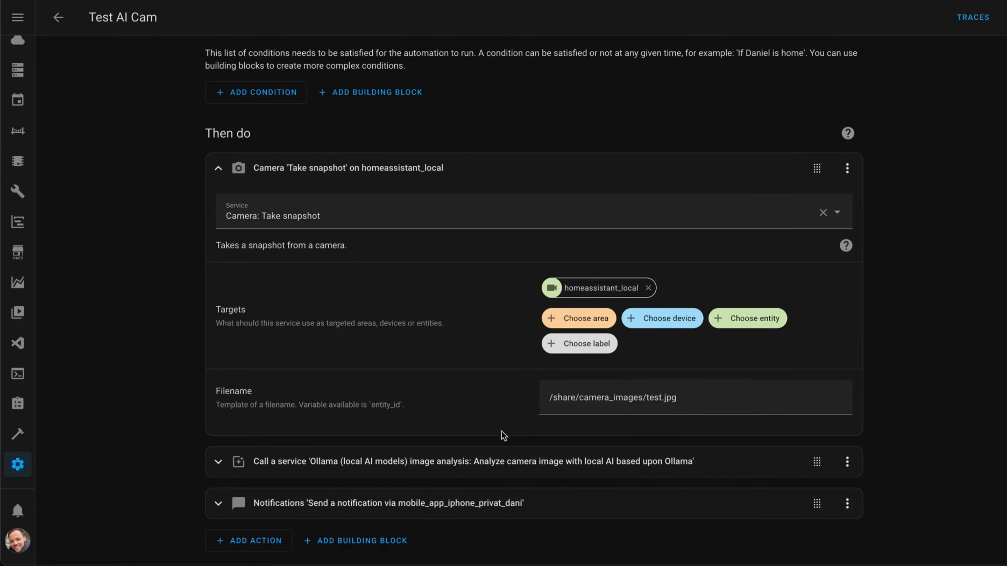
{"action": "left_click", "coordinate": [447, 463]}
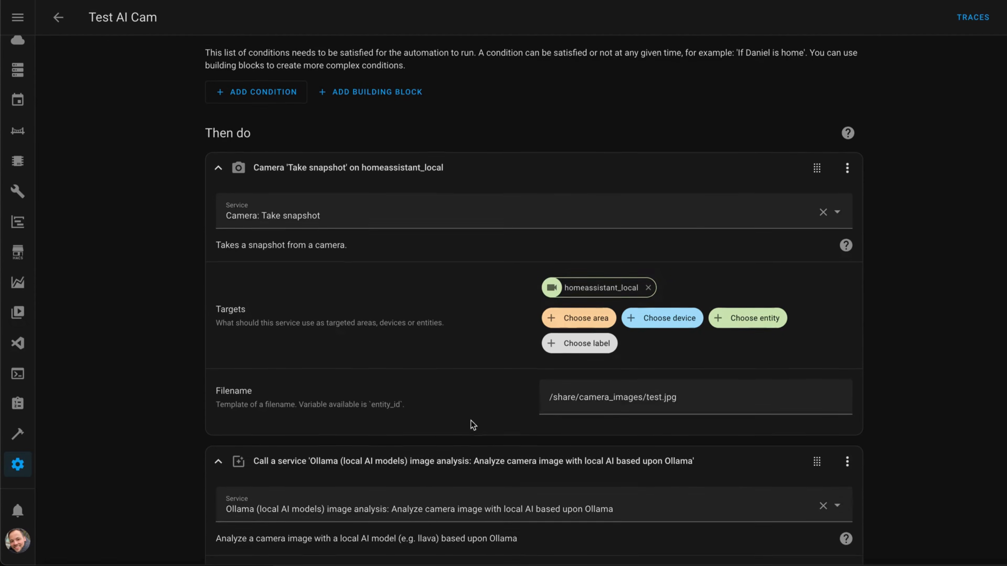
{"action": "scroll", "coordinate": [474, 396], "scroll_direction": "down", "scroll_amount": 2}
{"action": "scroll", "coordinate": [477, 371], "scroll_direction": "down", "scroll_amount": 7}
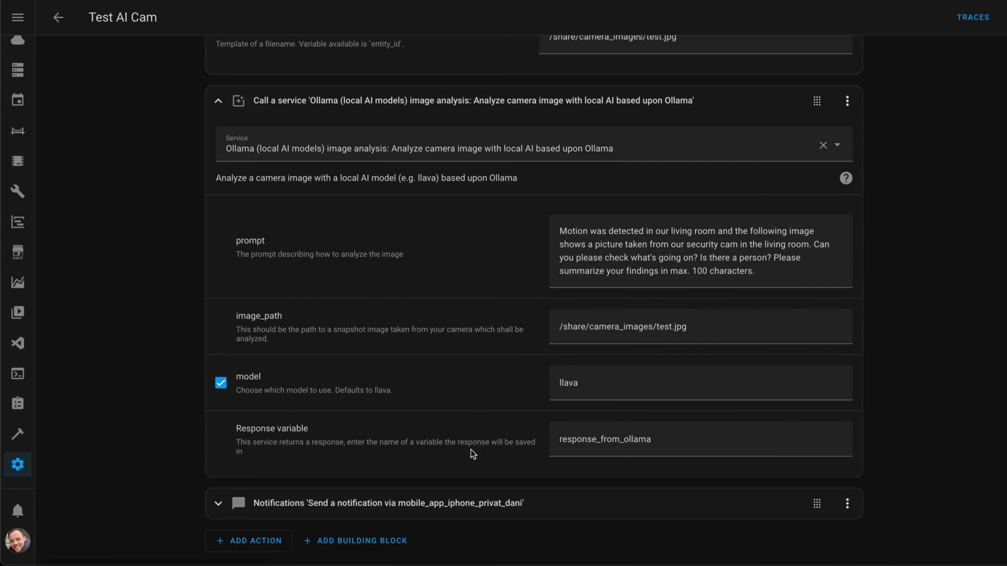
{"action": "left_click", "coordinate": [464, 506]}
{"action": "scroll", "coordinate": [515, 392], "scroll_direction": "down", "scroll_amount": 4}
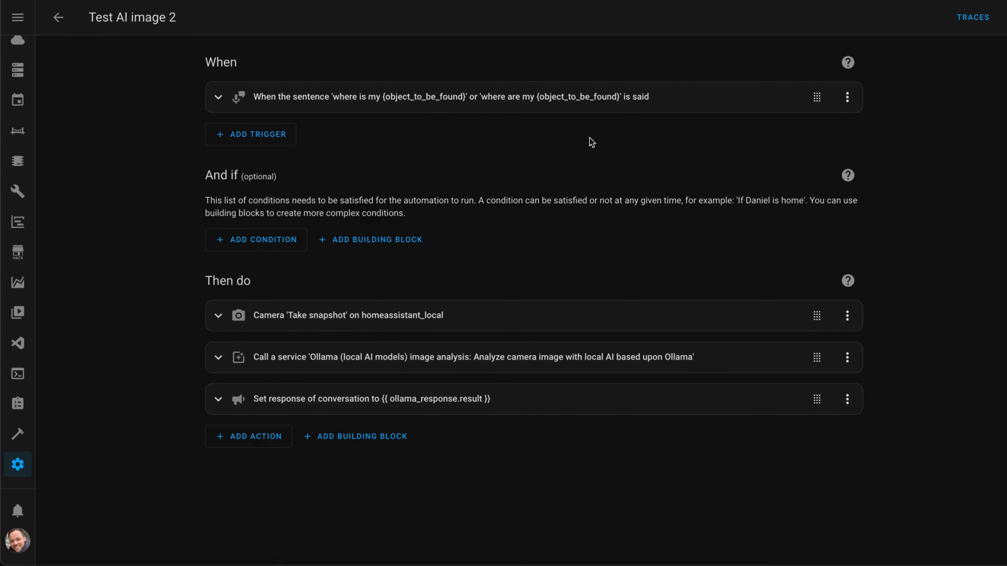
- Review the sentence trigger and the Ollama image analysis action's YAML in the Test AI image 2 automation
{"action": "left_click", "coordinate": [499, 99]}
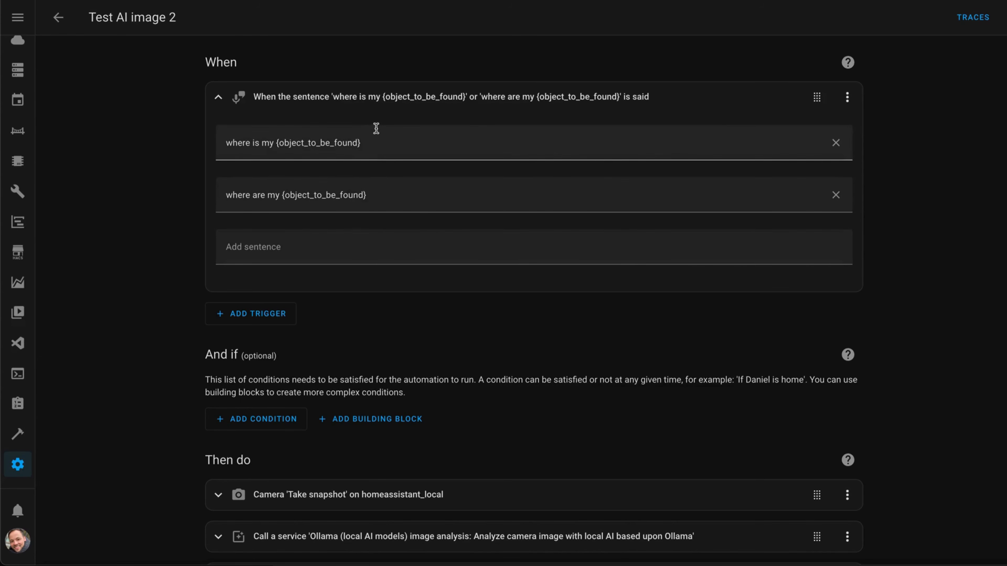
{"action": "left_click", "coordinate": [381, 103]}
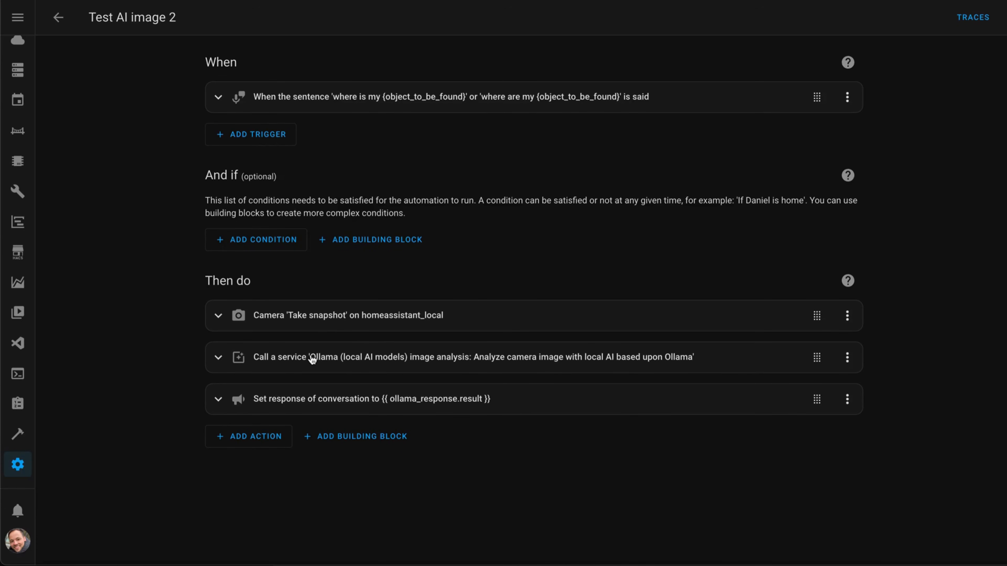
{"action": "left_click", "coordinate": [332, 359]}
{"action": "scroll", "coordinate": [343, 366], "scroll_direction": "down", "scroll_amount": 3}
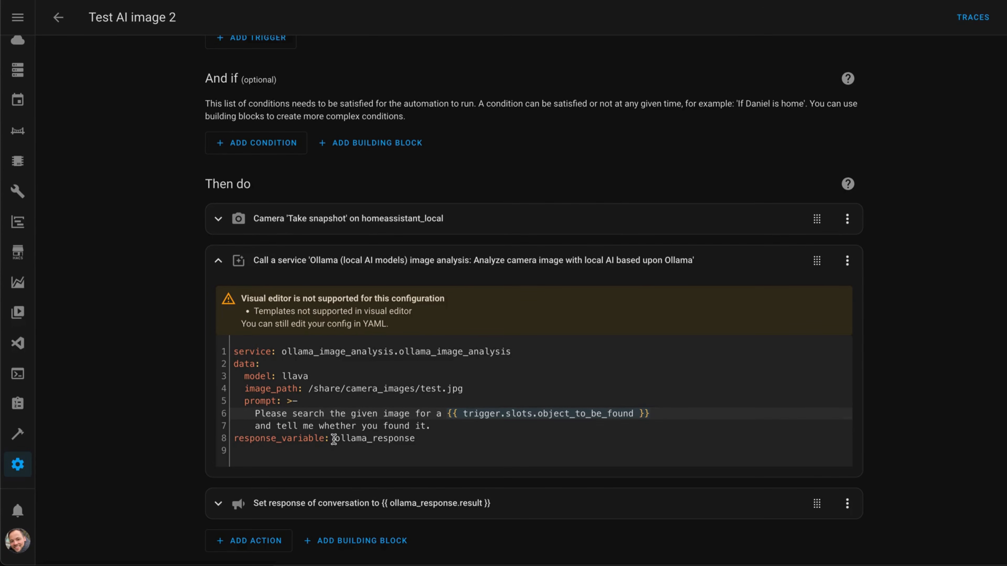
- Expand the conversation response action and examine its ollama_response.result template
{"action": "left_click", "coordinate": [343, 503]}
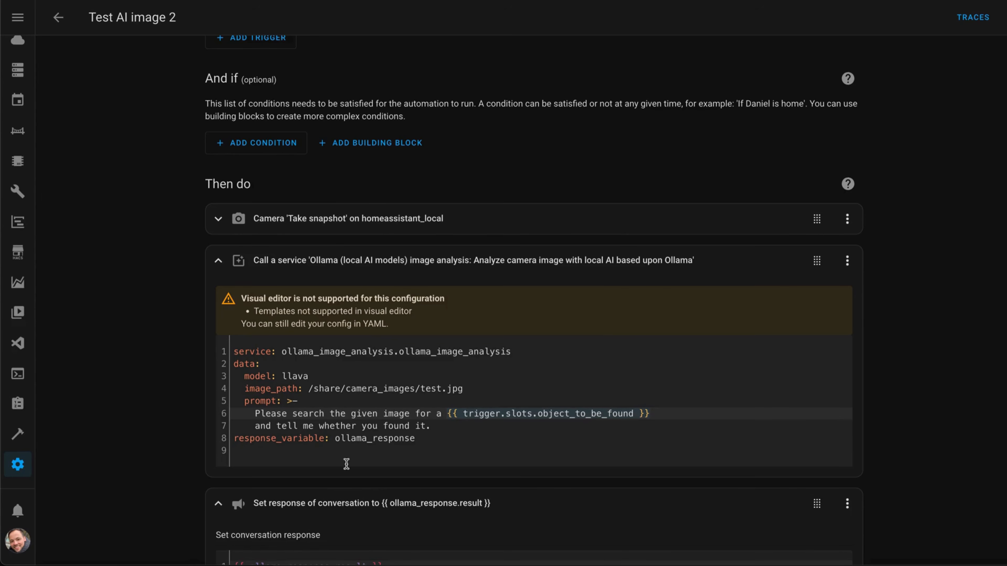
{"action": "scroll", "coordinate": [346, 460], "scroll_direction": "down", "scroll_amount": 2}
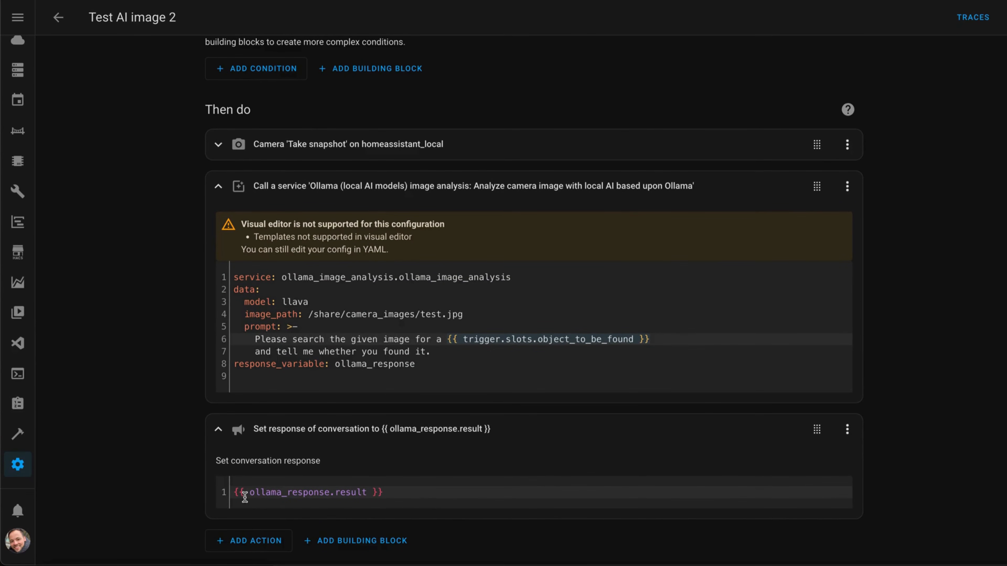
{"action": "left_click_drag", "start_coordinate": [245, 496], "coordinate": [367, 485]}
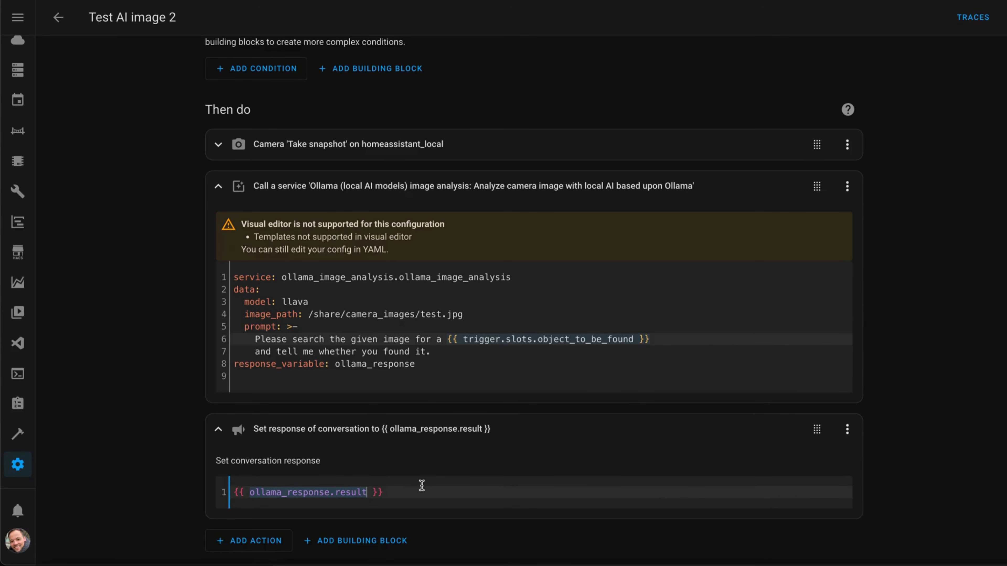
{"action": "left_click", "coordinate": [406, 488]}
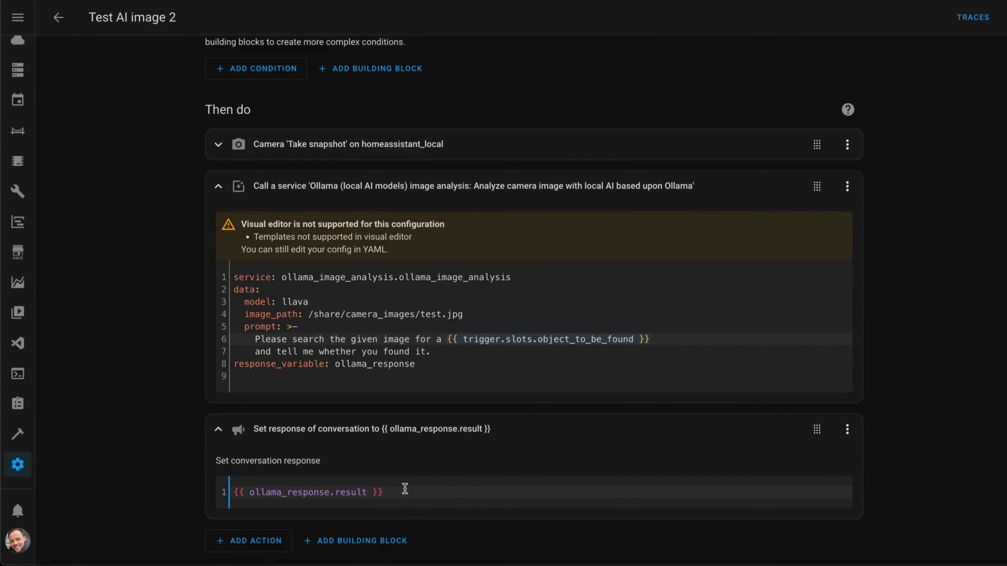